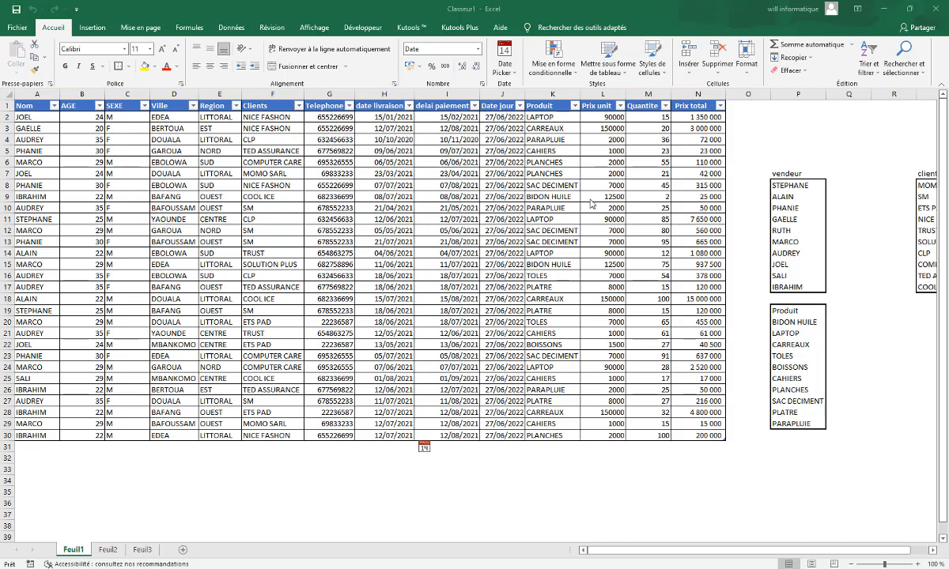
Examine the sales rows and Prix total values in rows 11 and 19 belonging to the first seller in the vendeur list
left_click(840, 185)
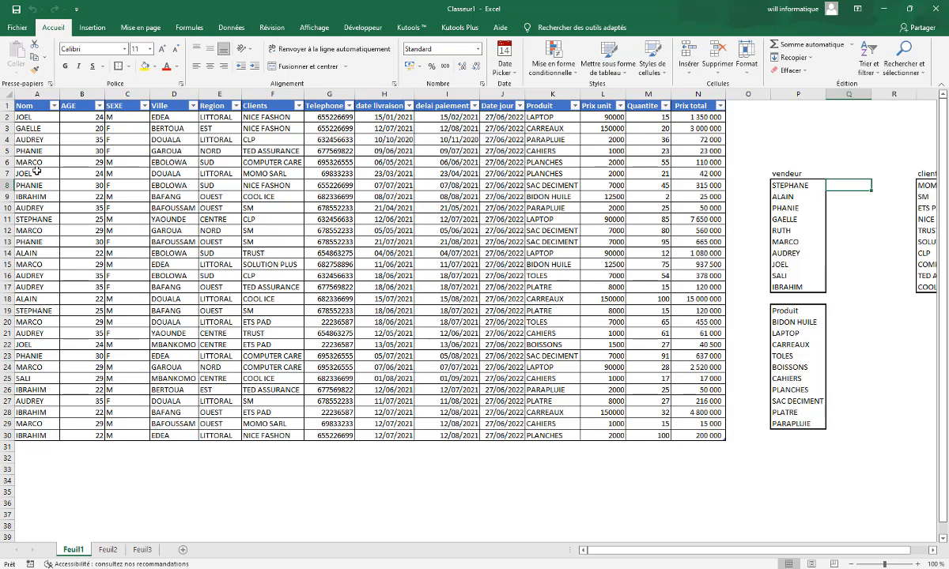
left_click(41, 220)
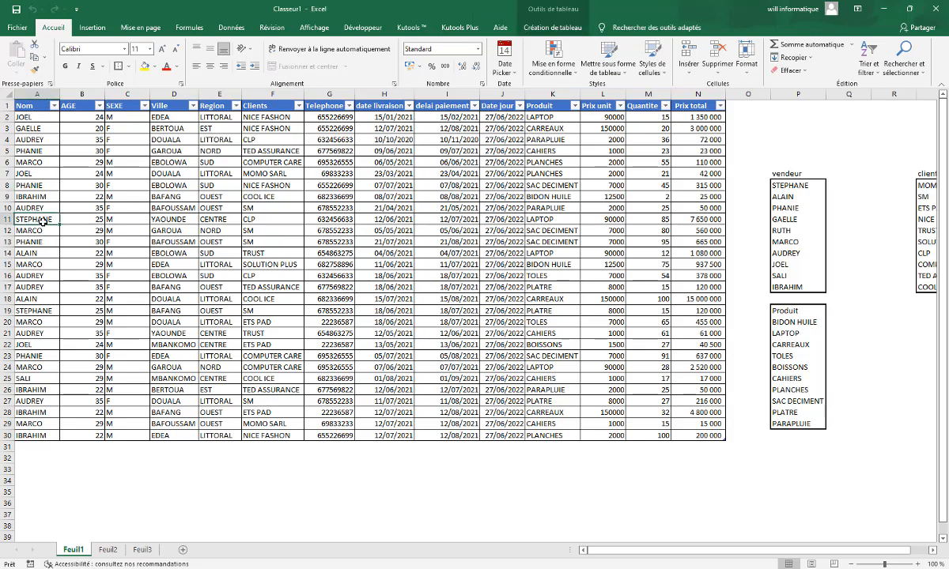
left_click(37, 312)
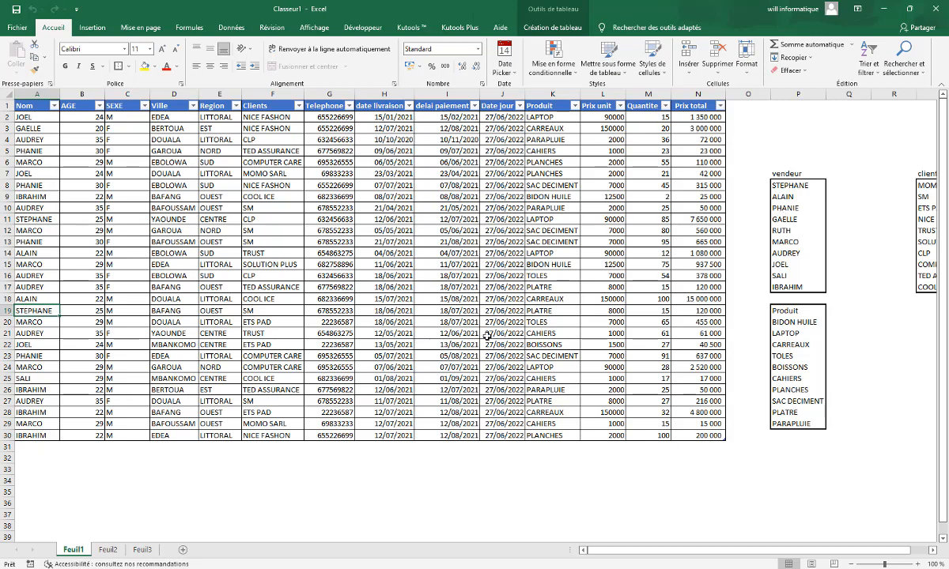
left_click(36, 219)
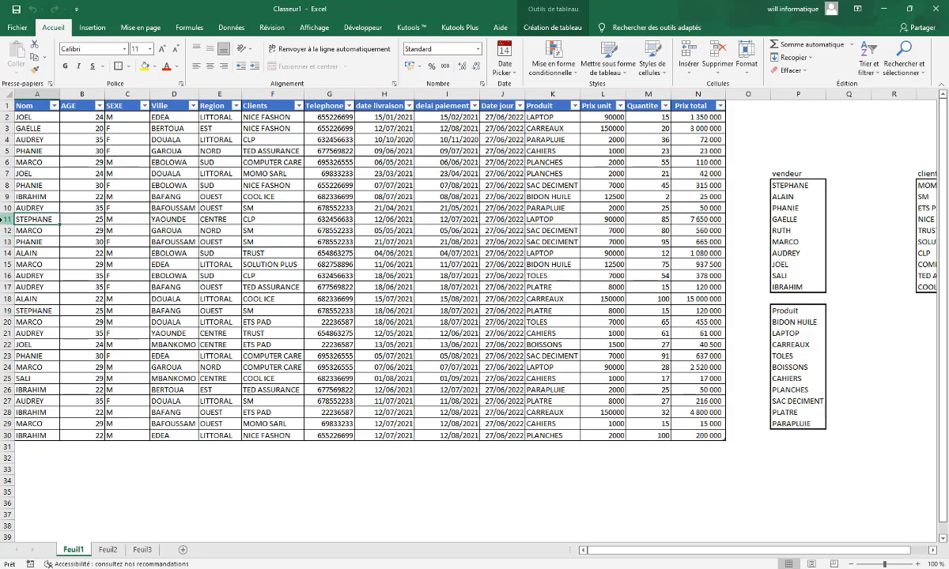
left_click(4, 219)
left_click(699, 219)
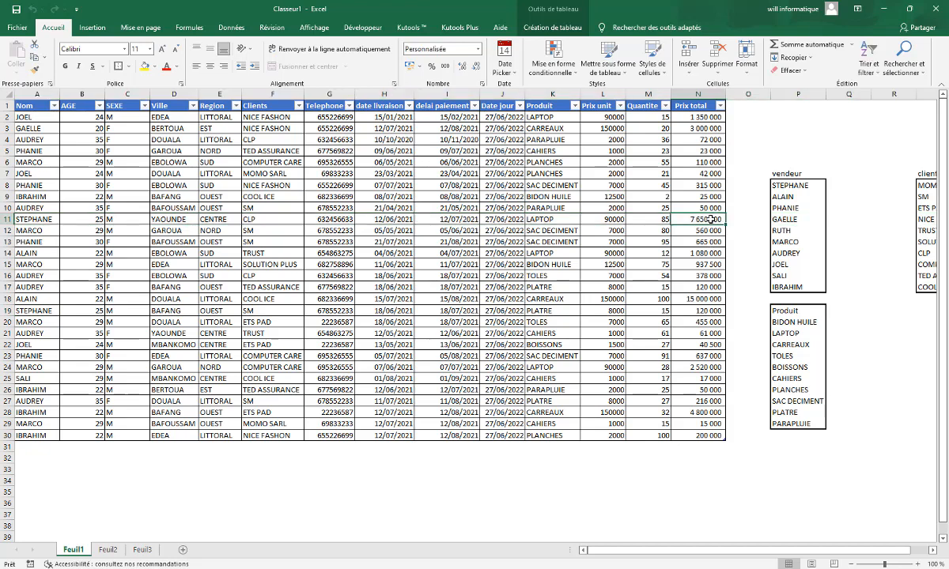
left_click(7, 311)
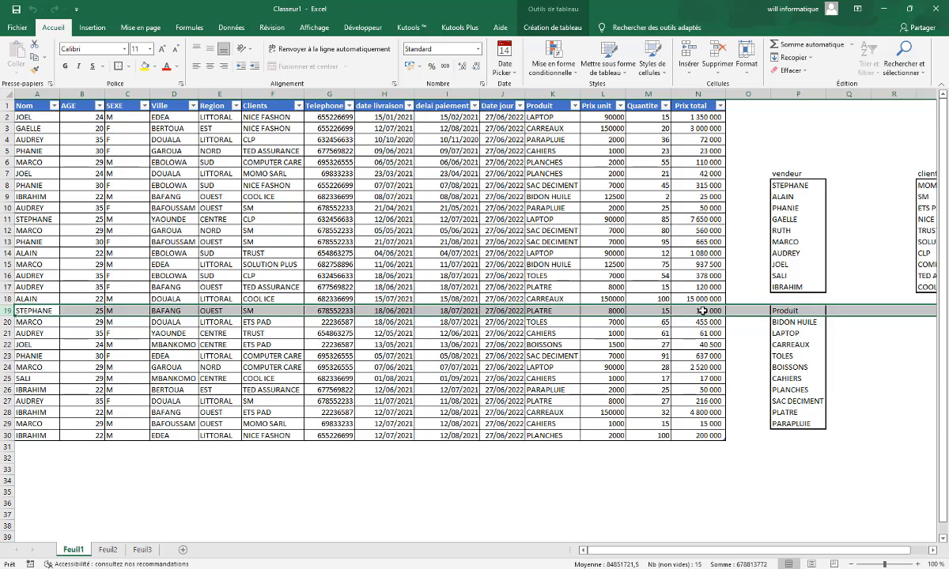
left_click(823, 126)
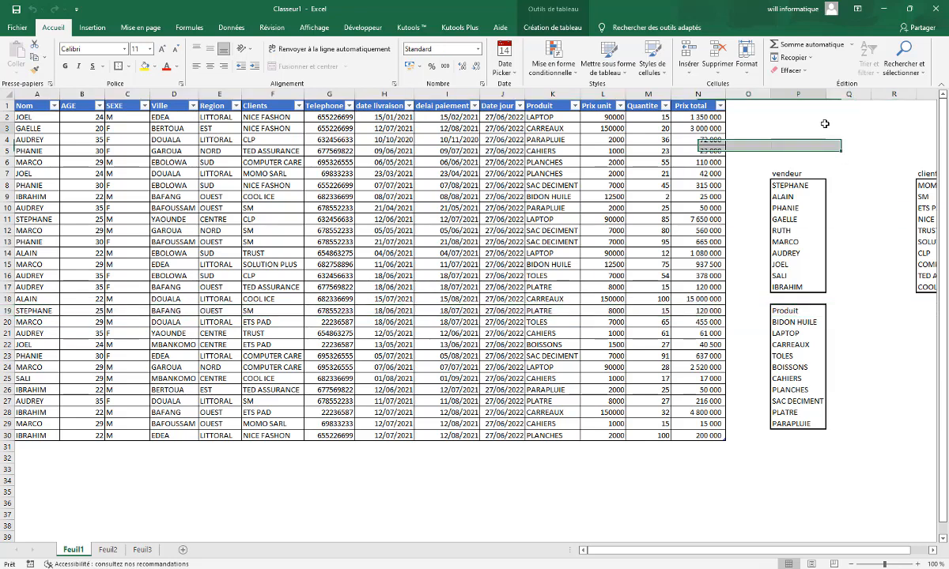
left_click(833, 185)
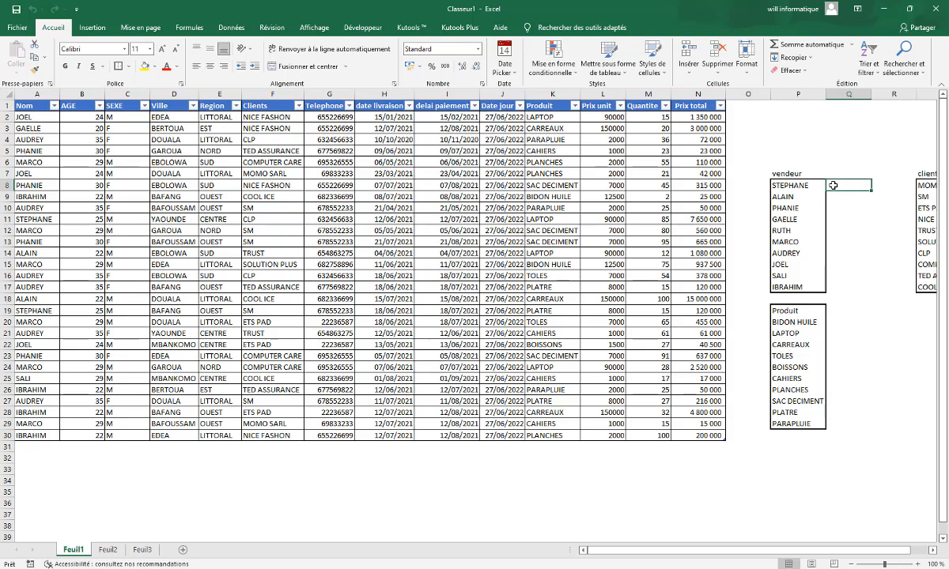
left_click(809, 135)
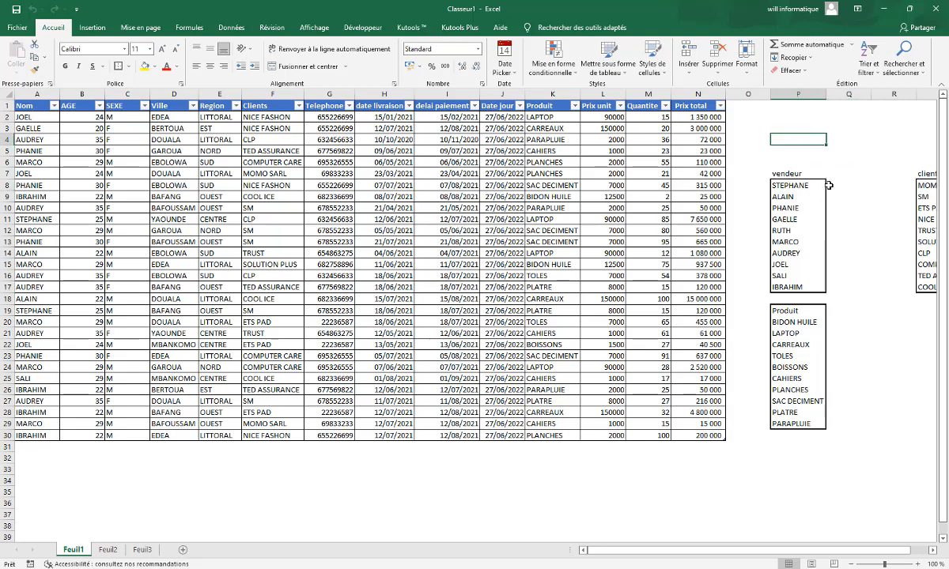
Enter a SOMME.SI formula in Q8 summing the table's Prix total column where Nom matches the seller in P8
left_click(831, 185)
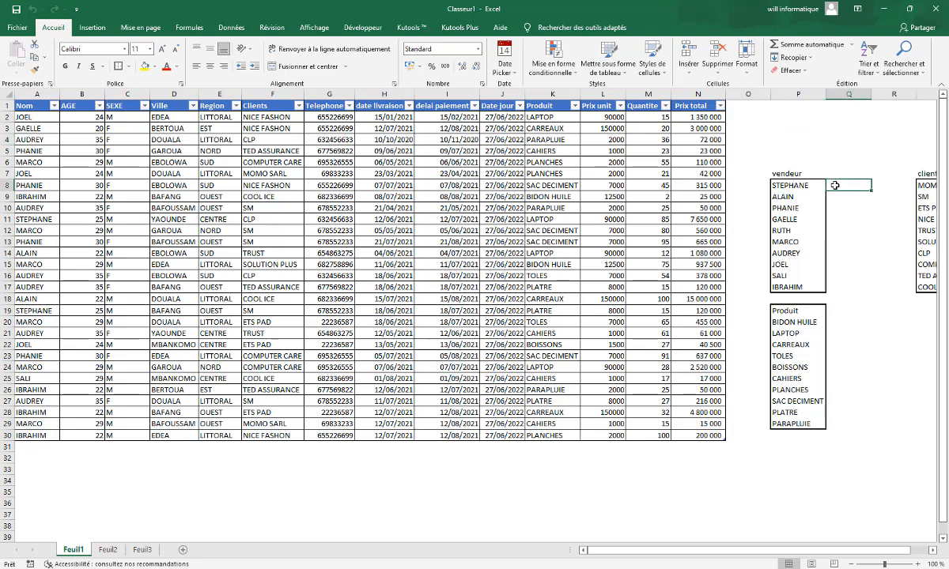
type("=somm")
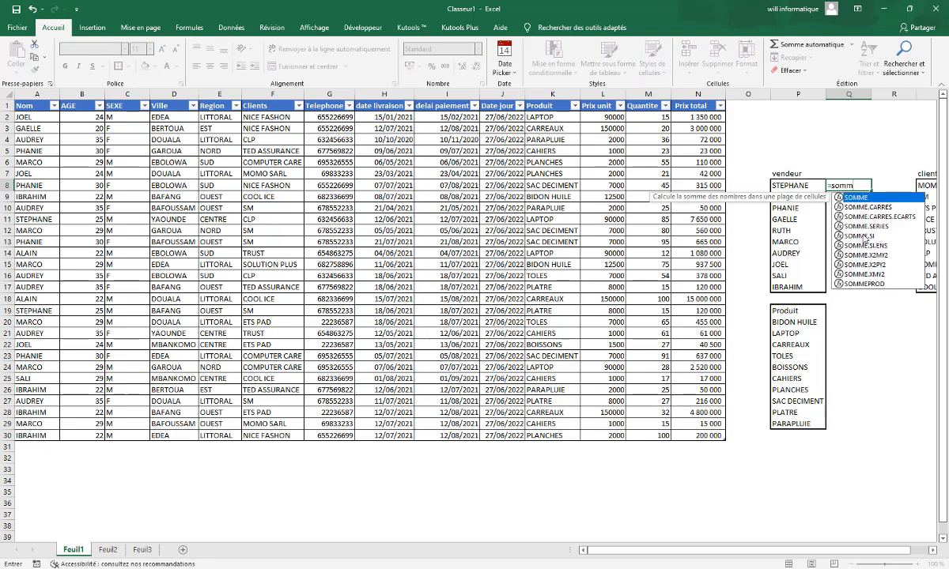
double_click(863, 237)
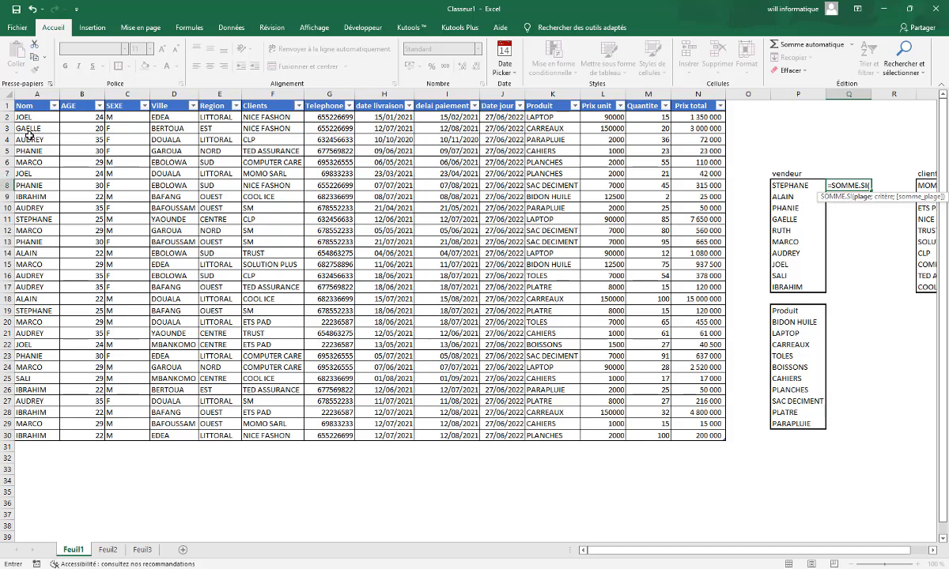
left_click_drag(37, 117, 30, 435)
type(";")
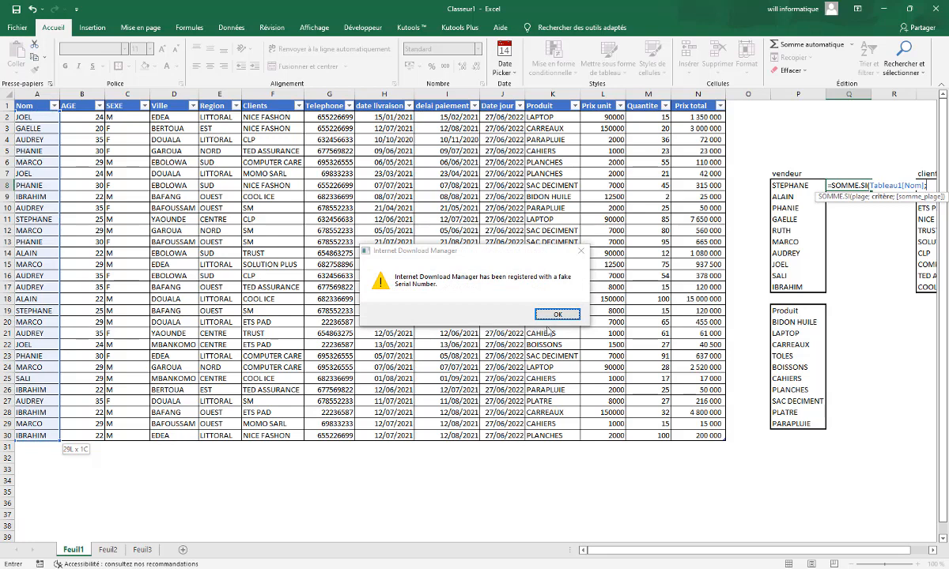
left_click(556, 314)
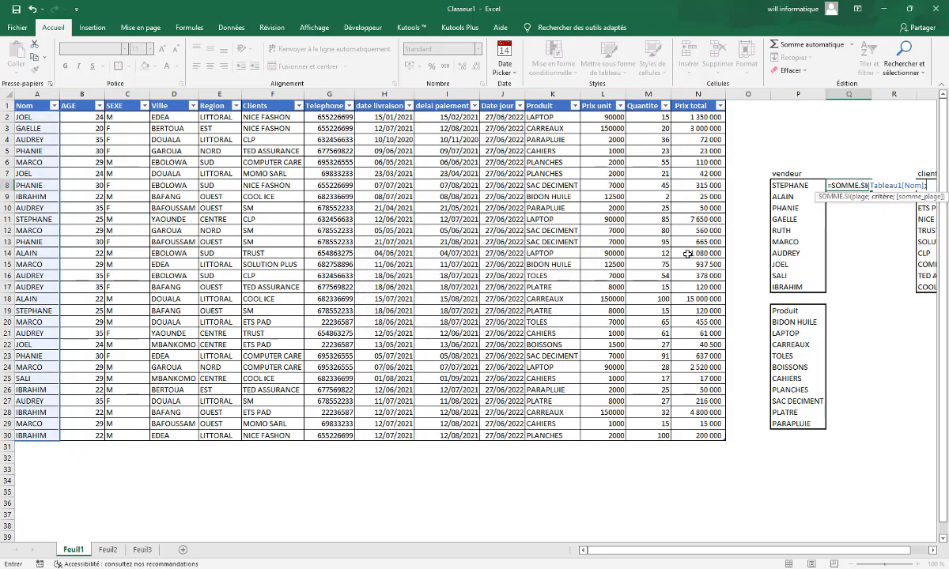
left_click(790, 185)
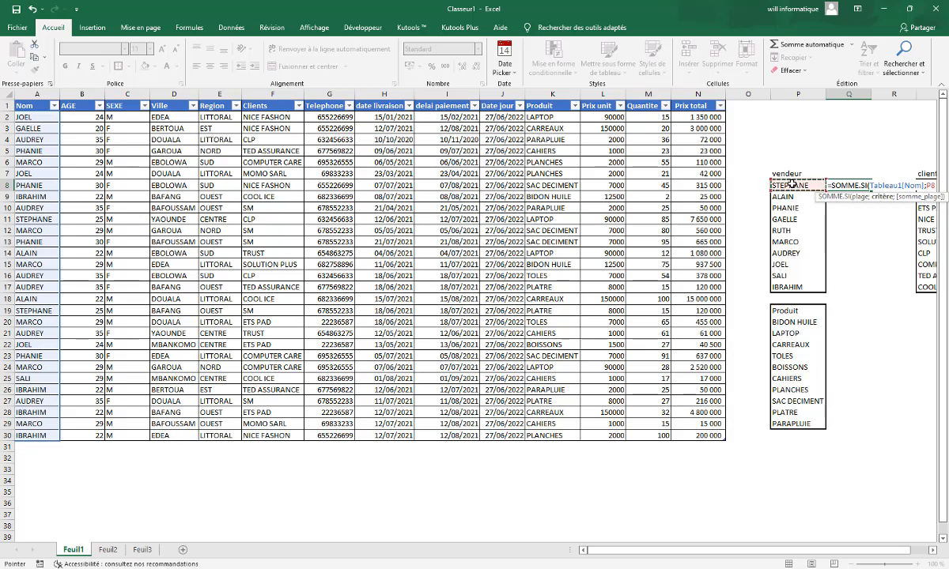
type(";")
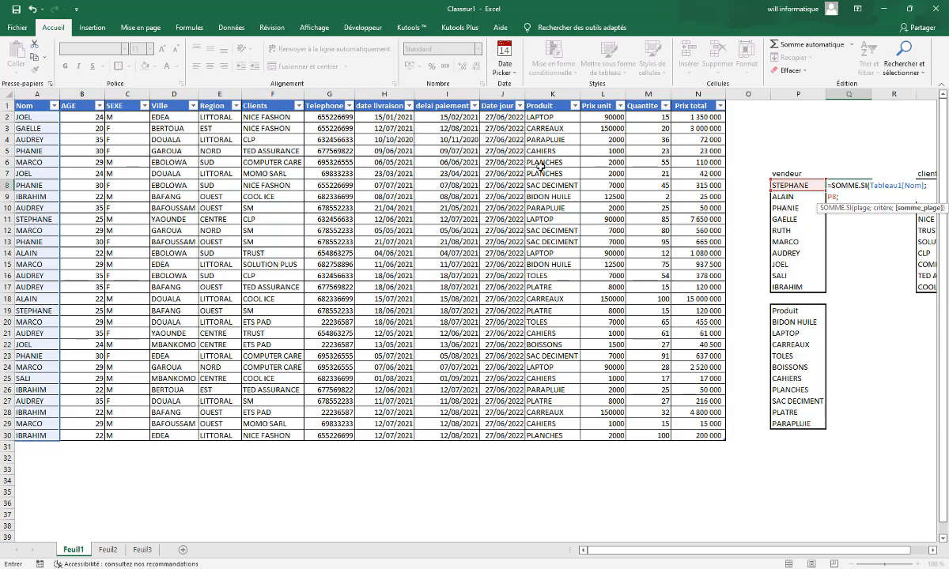
left_click(696, 116)
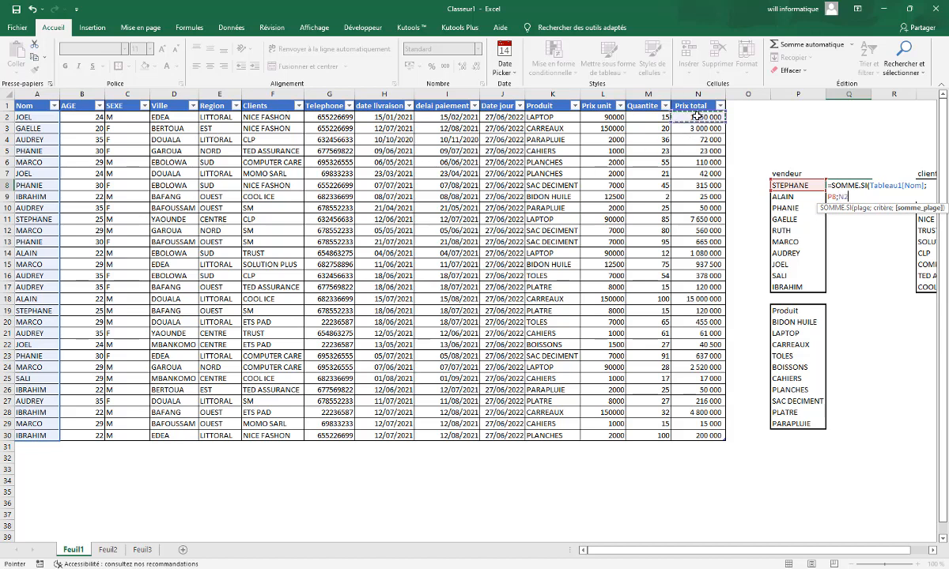
left_click_drag(695, 116, 694, 437)
key("Return")
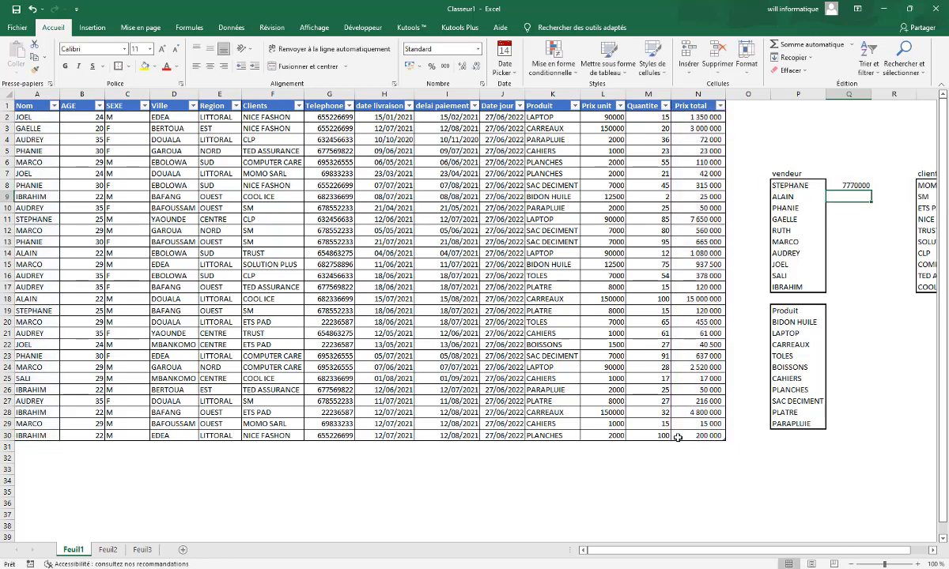
Format the total in Q8 with a thousands separator and no decimal places
left_click(828, 187)
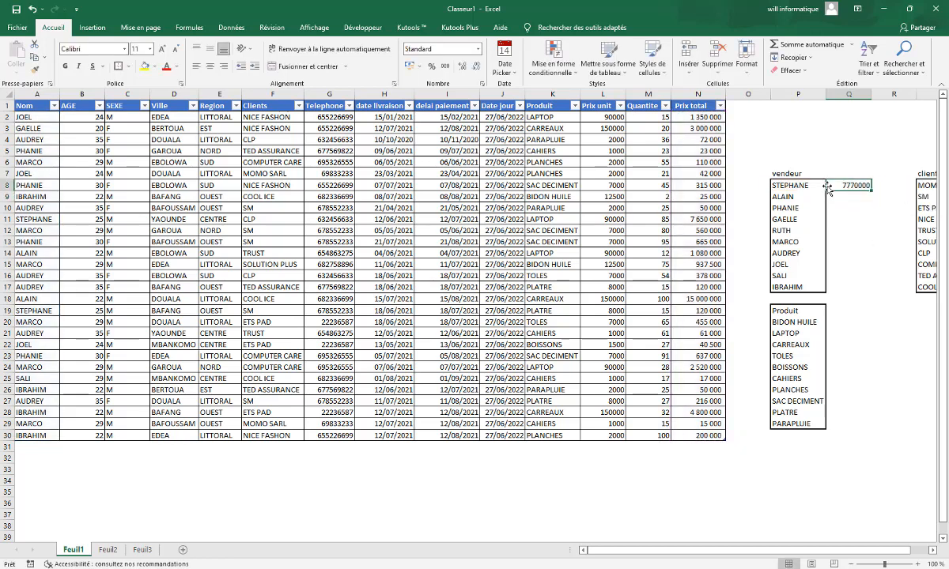
left_click(445, 66)
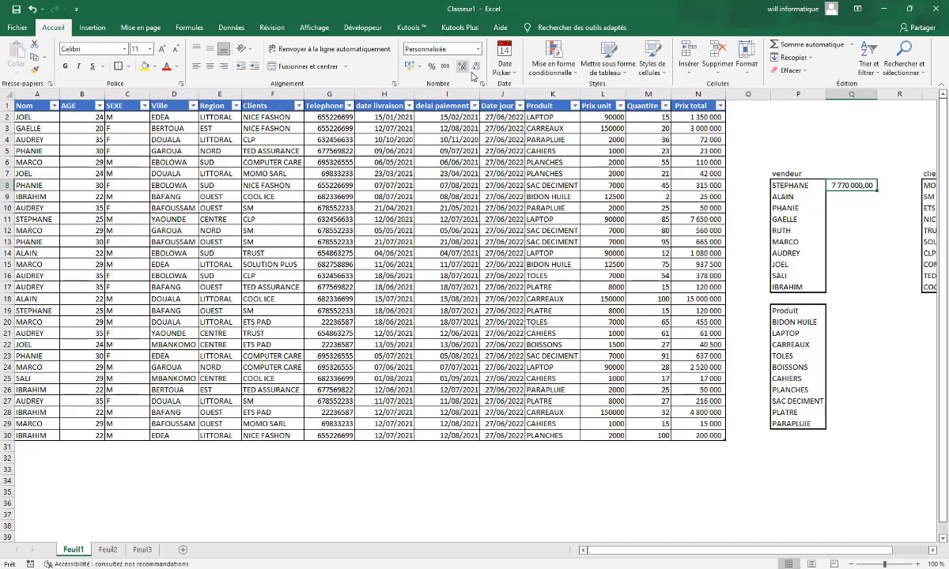
left_click(476, 66)
left_click(475, 66)
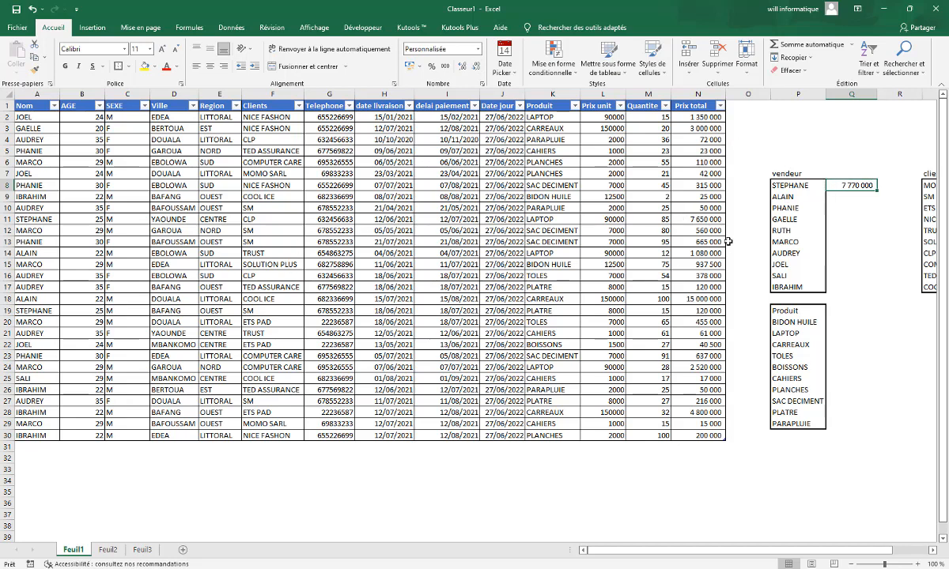
left_click(679, 219)
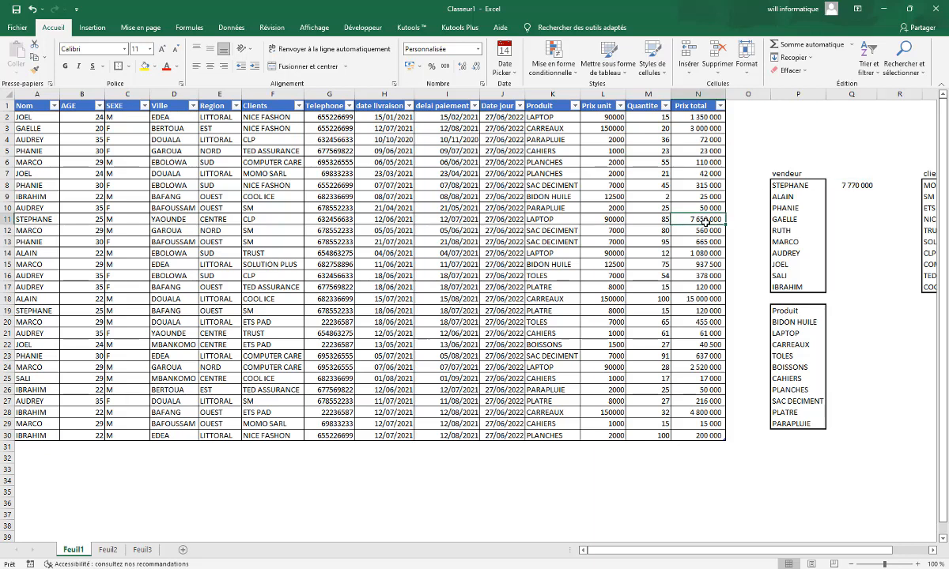
left_click(712, 289)
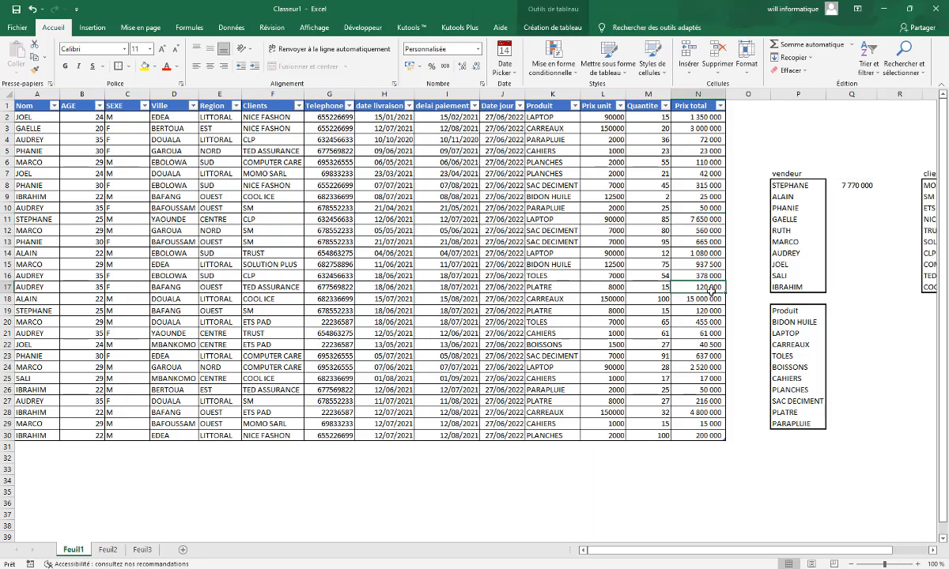
left_click(709, 313)
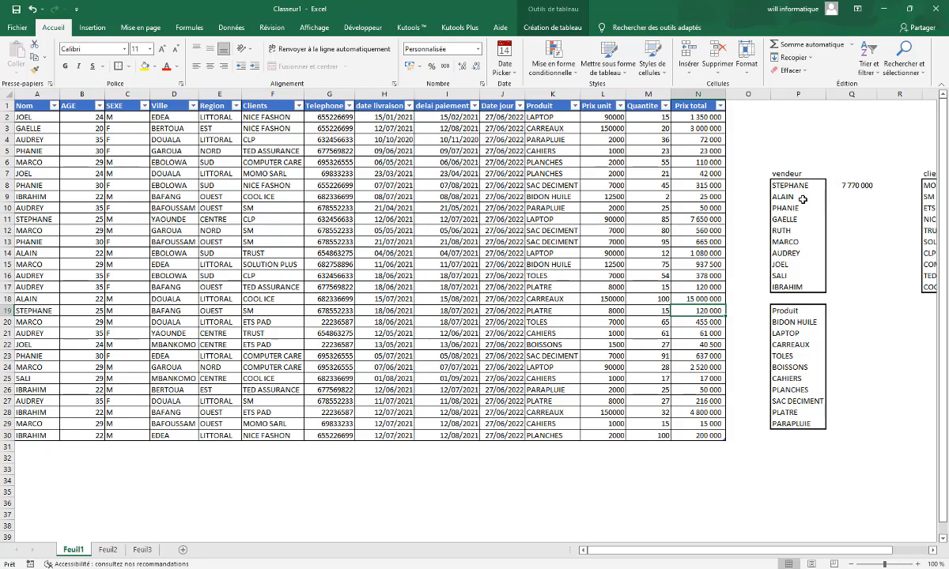
Enter a SOMME.SI formula in Q9 summing the table's Prix total column where Nom matches the seller in P9
left_click(840, 197)
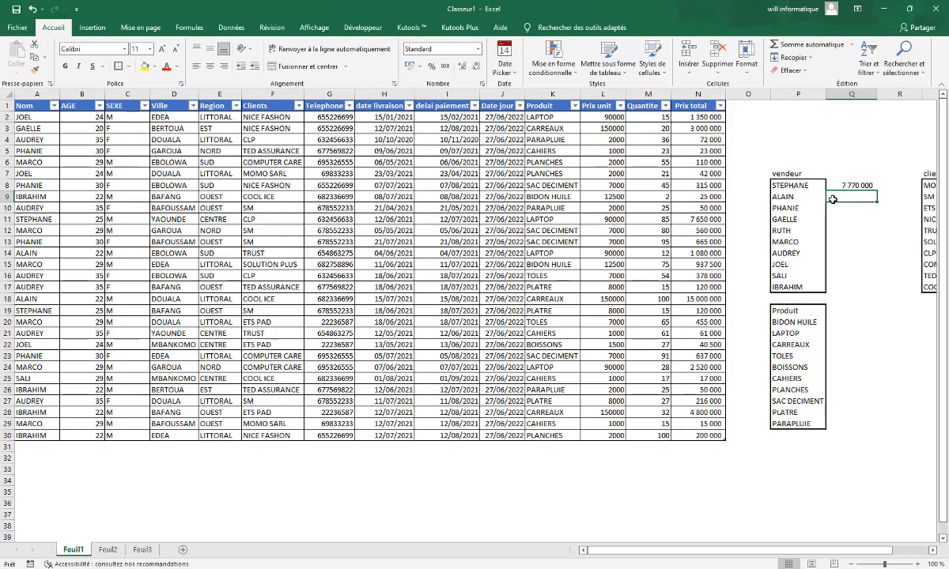
type("=somm")
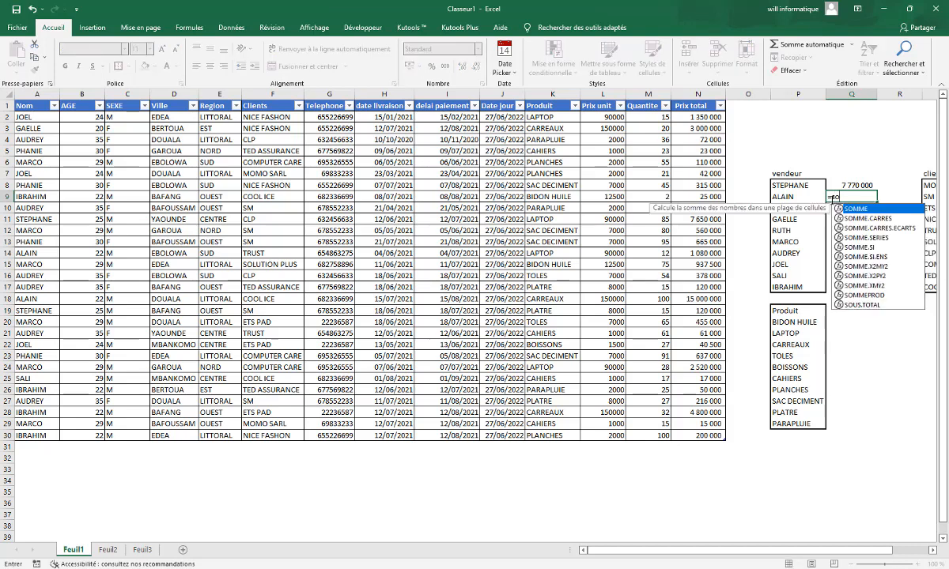
key("Down")
key("Down")
key("Down")
key("Down")
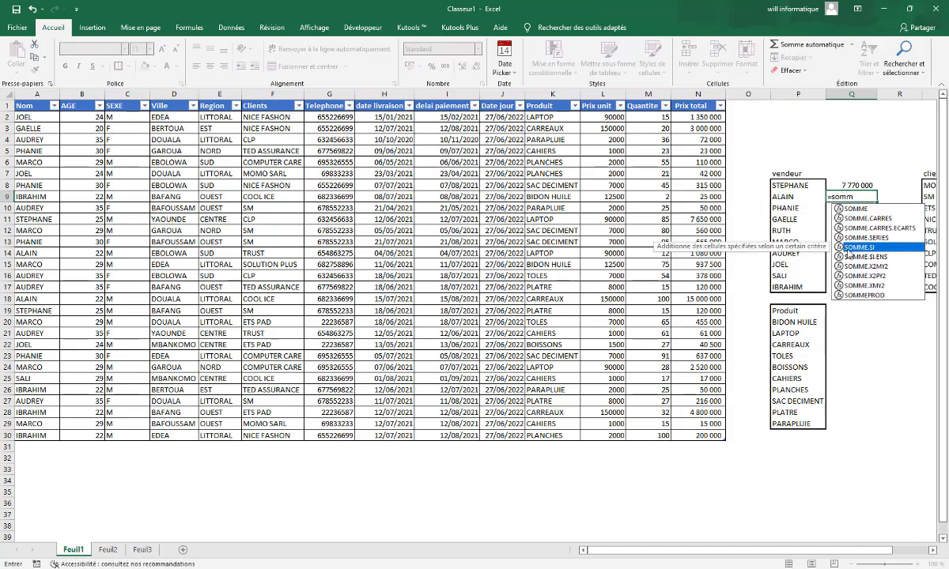
key("Tab")
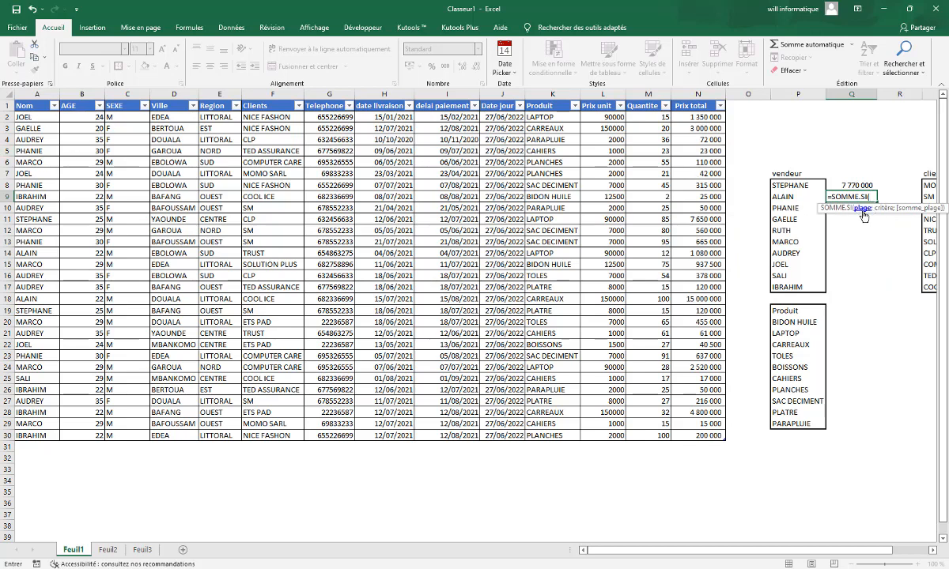
left_click_drag(41, 117, 34, 435)
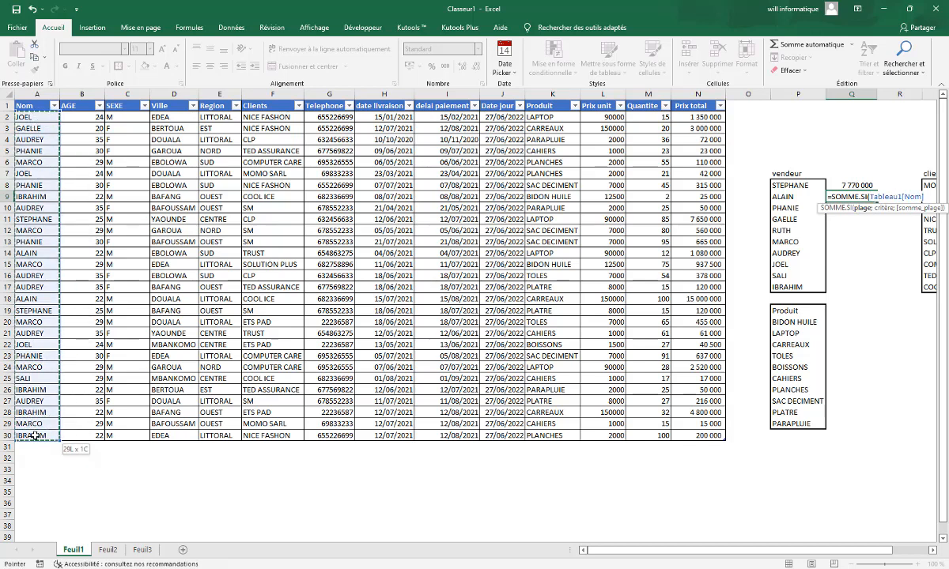
type(";")
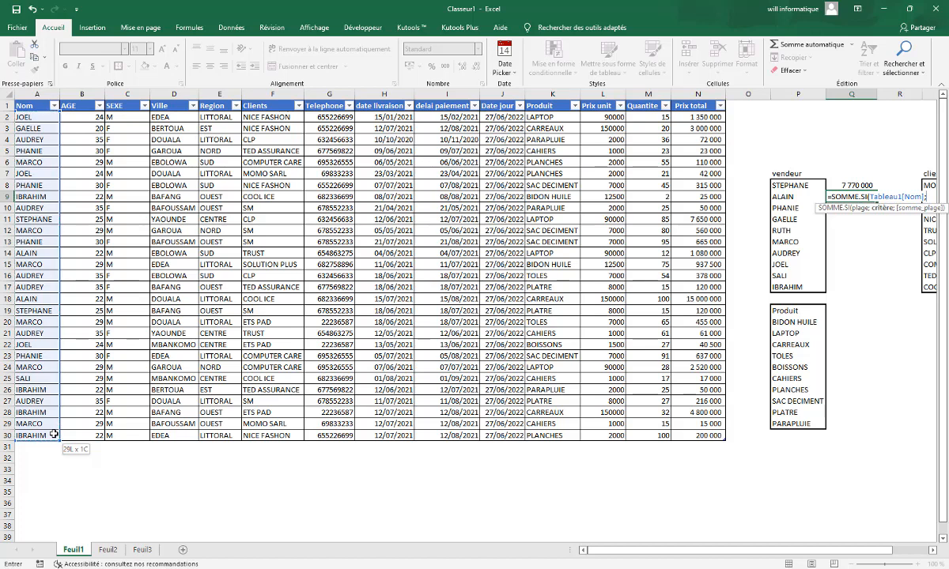
left_click(796, 198)
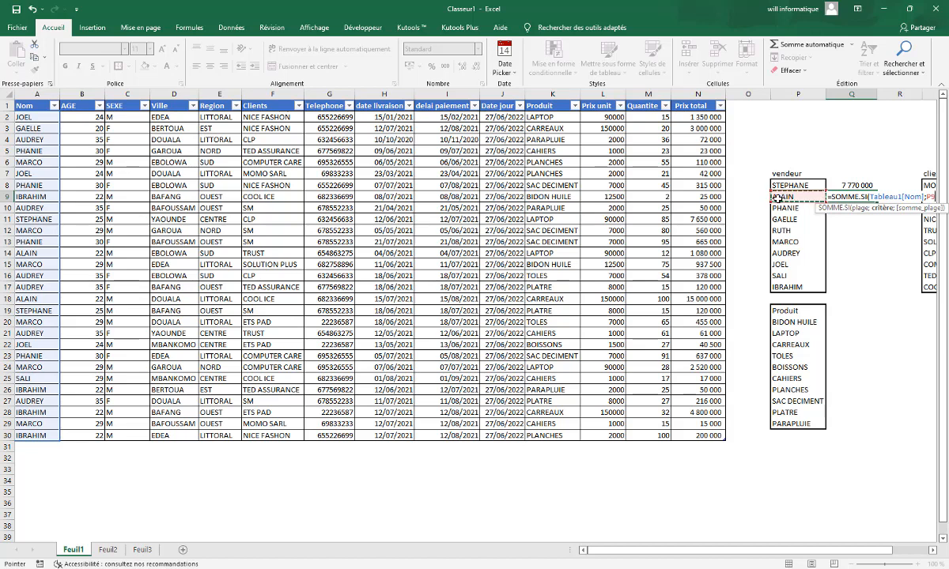
type(";")
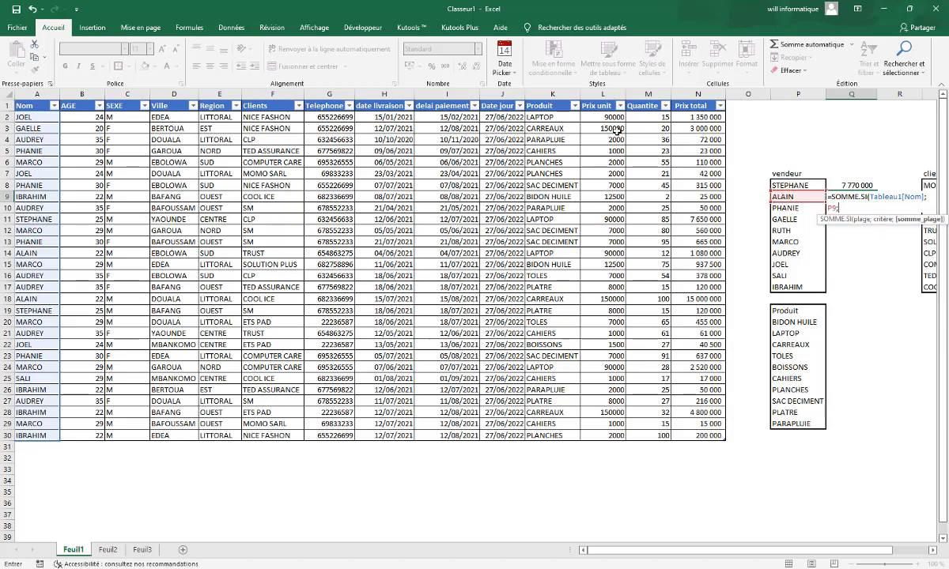
left_click_drag(714, 113, 686, 436)
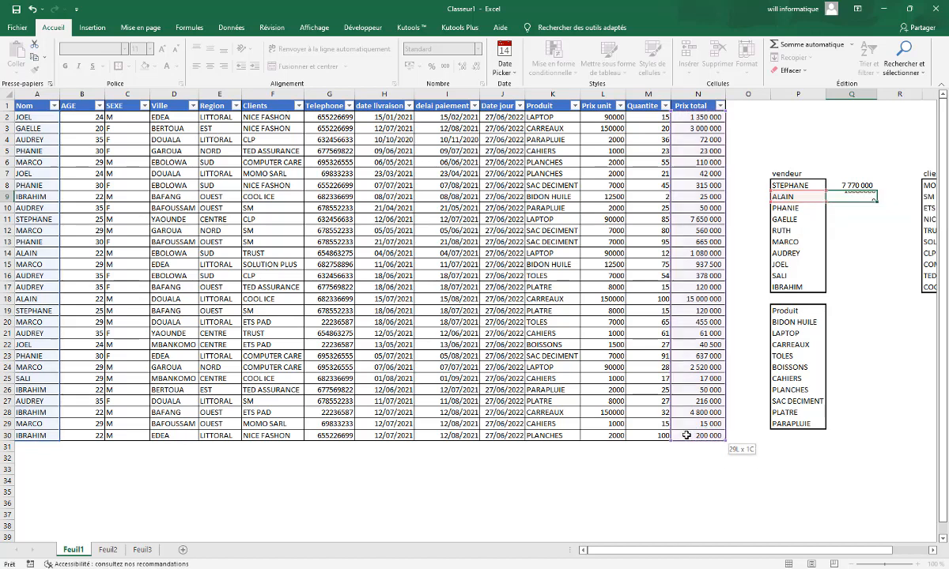
key("Return")
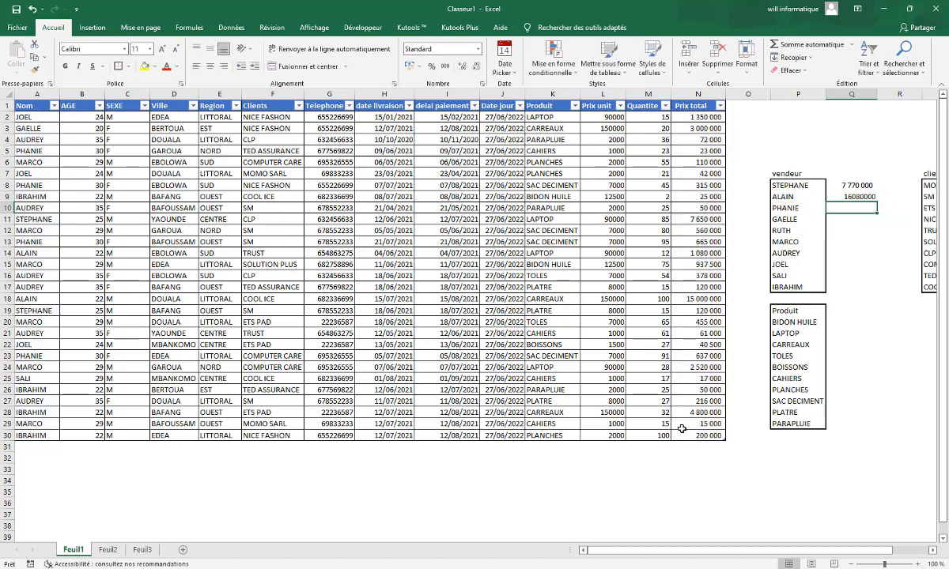
Fill the SOMME.SI formula and number format from Q8 down through Q17 for every seller in the vendeur list
left_click(867, 186)
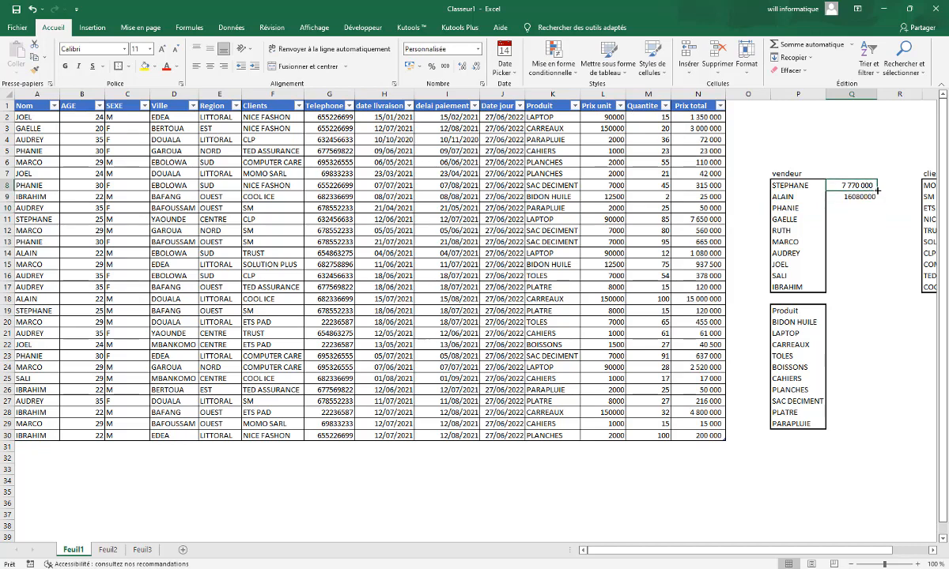
mouse_move(866, 186)
left_mouse_down()
mouse_move(877, 190)
mouse_move(872, 296)
left_mouse_up()
left_click(870, 184)
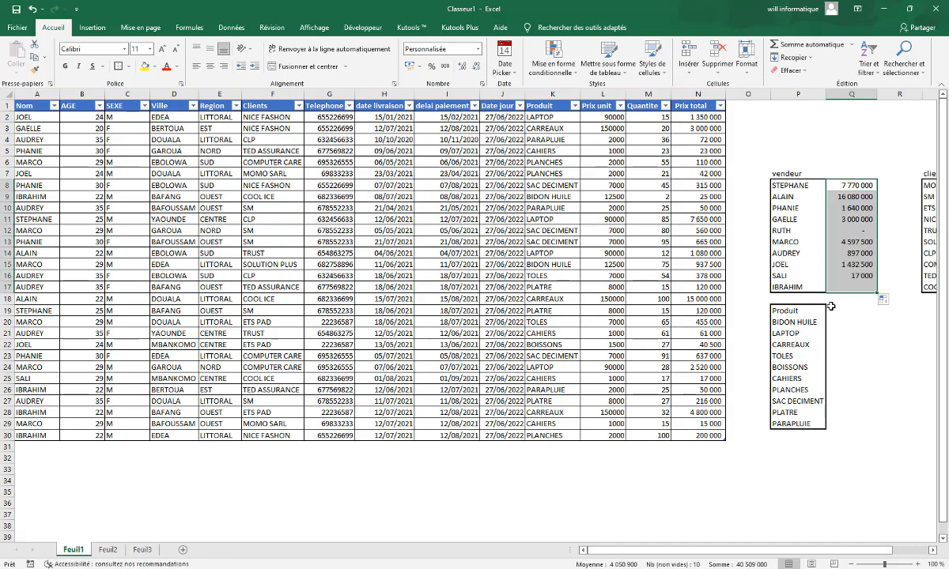
left_click(841, 149)
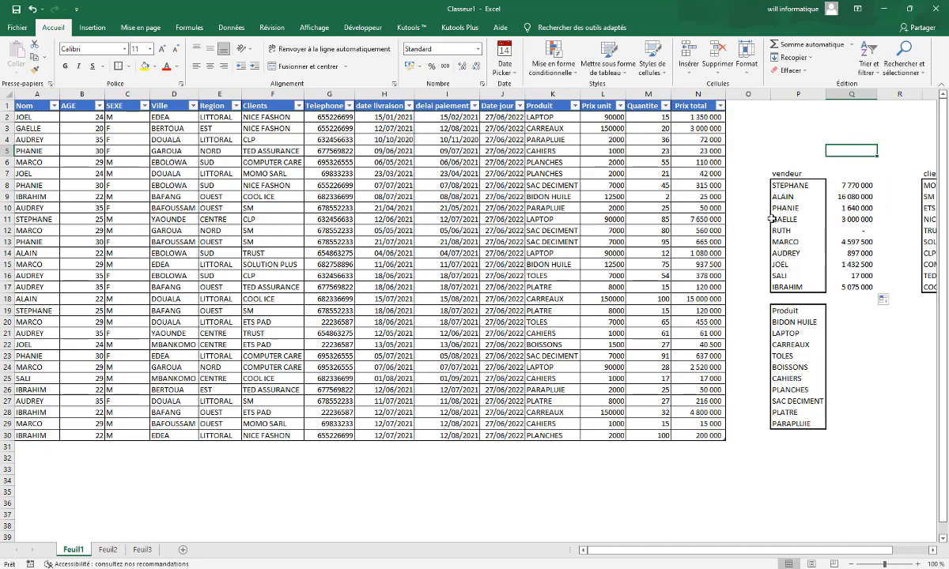
Replace the seller name in A20 of the sales table with the seller name listed in P12
left_click(26, 117)
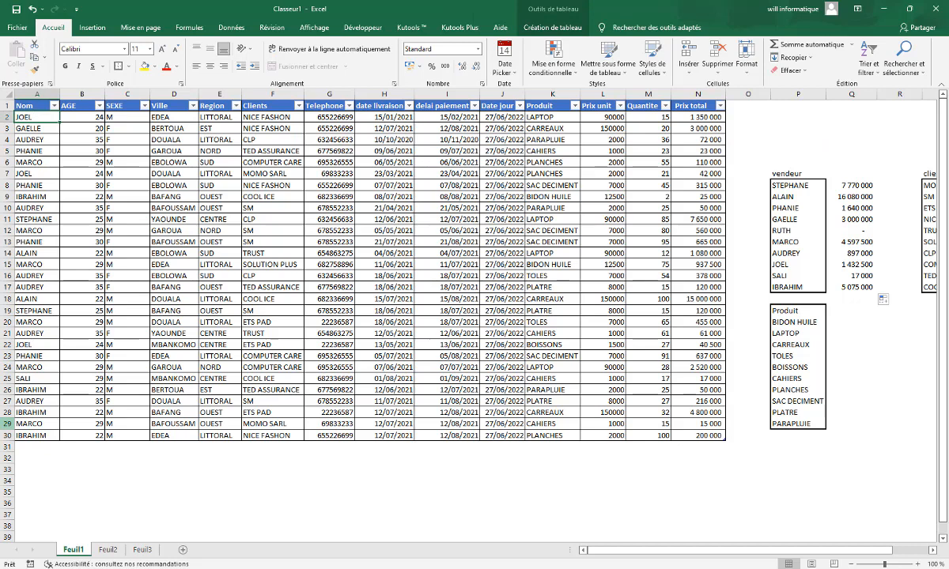
left_click(38, 323)
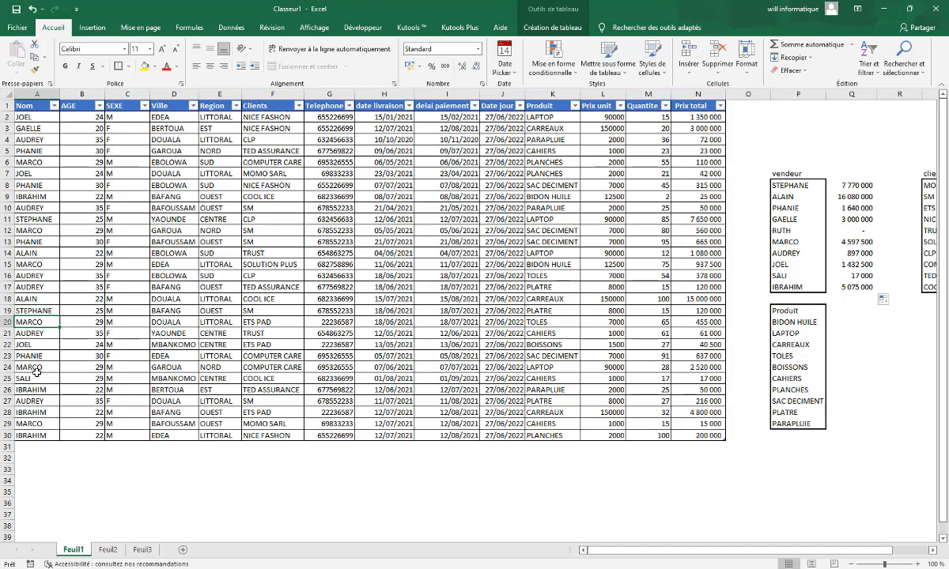
type("RUTH")
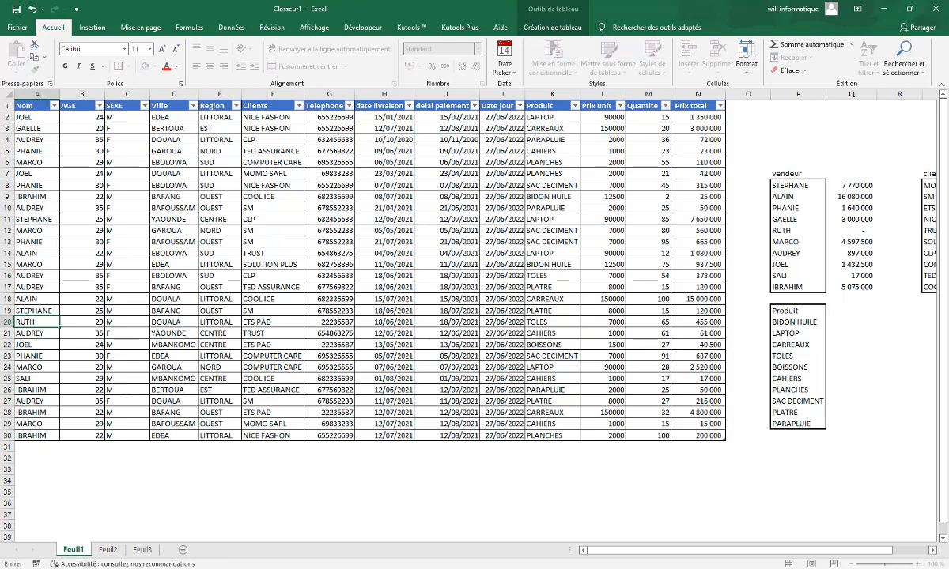
key("Return")
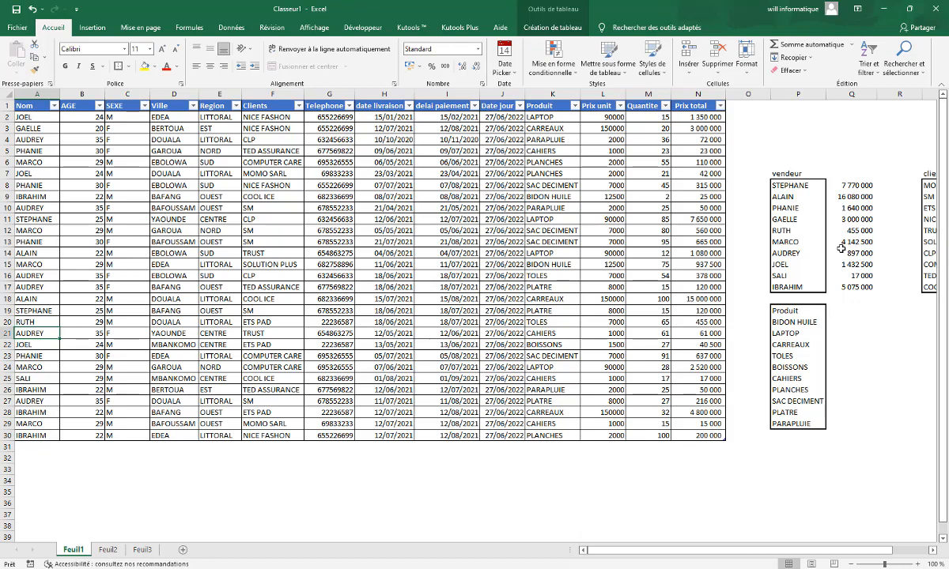
Select cell Q20 beside BIDON HUILE in the Produit list
left_click(838, 322)
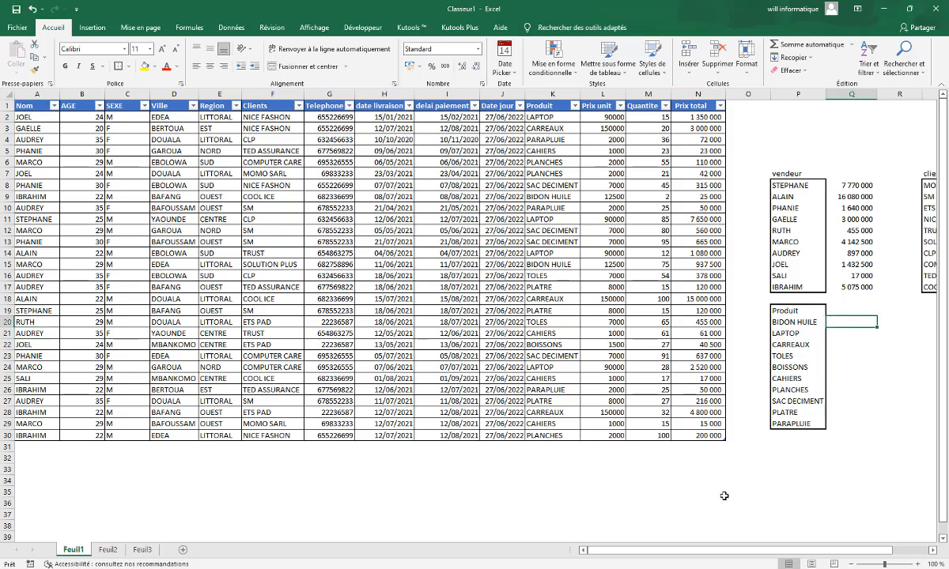